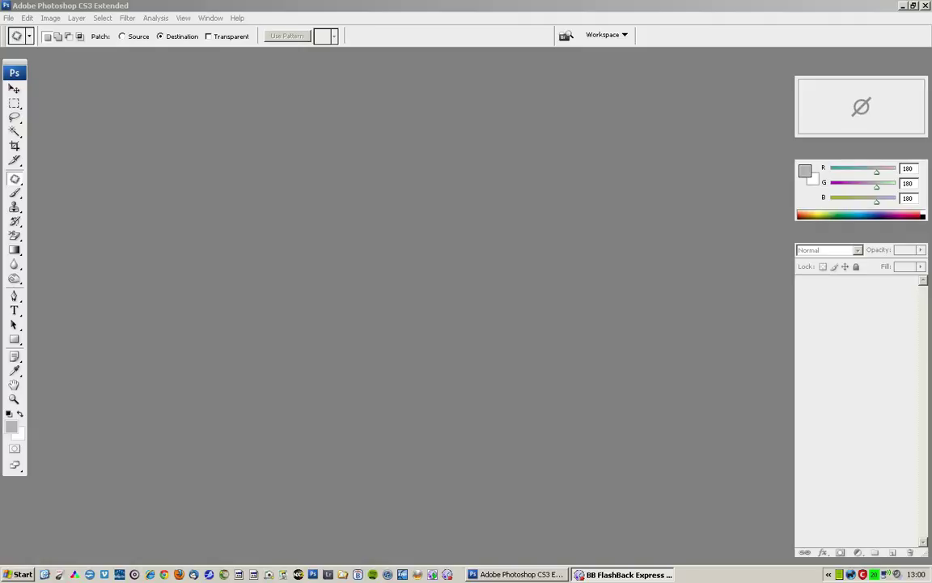
- Open the recently used image jane-29.jpg
left_click(10, 24)
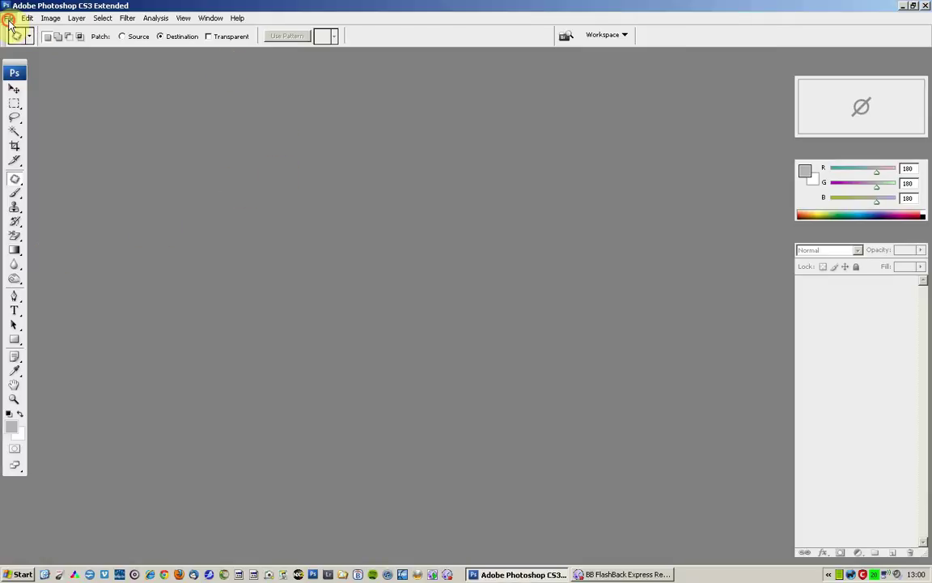
left_click(8, 19)
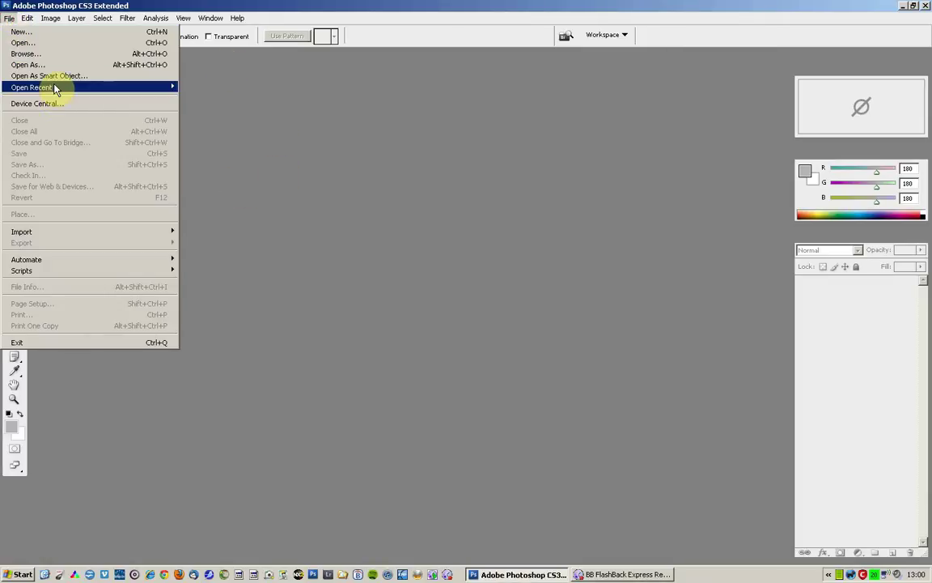
mouse_move(56, 89)
left_click(202, 89)
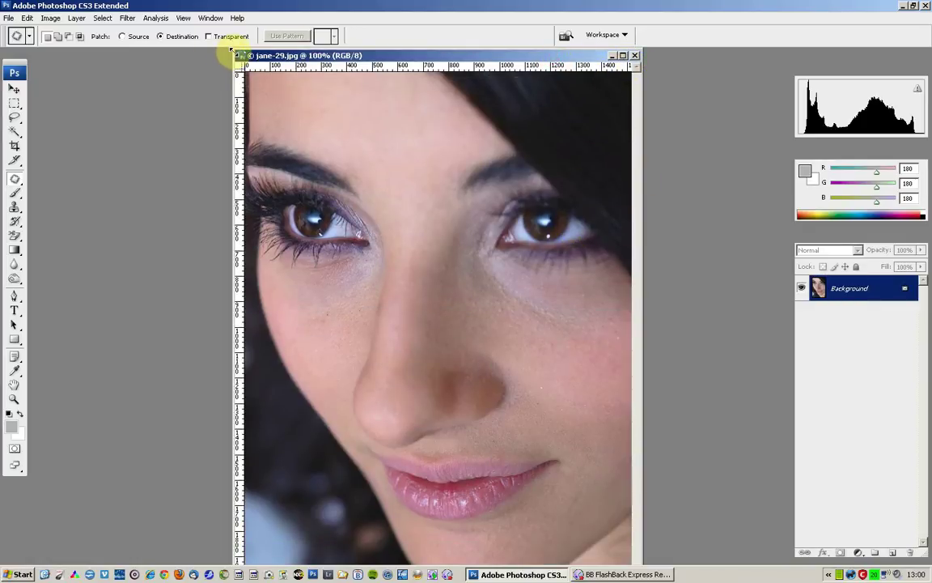
- Reposition and enlarge the jane-29.jpg window and show the whole portrait at 66.7% zoom
left_click_drag(231, 51, 405, 223)
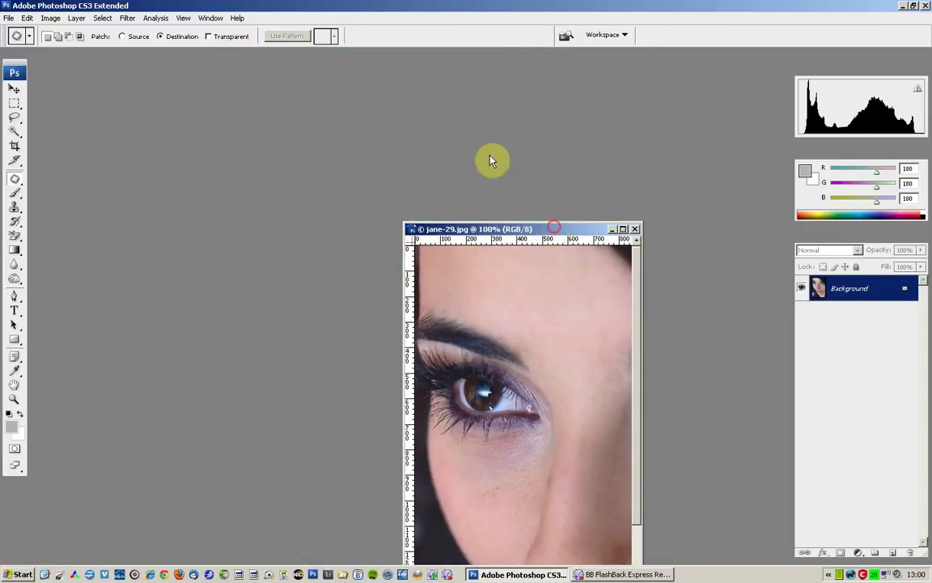
left_click_drag(490, 160, 419, 59)
left_click_drag(505, 499, 744, 549)
key("ctrl+minus")
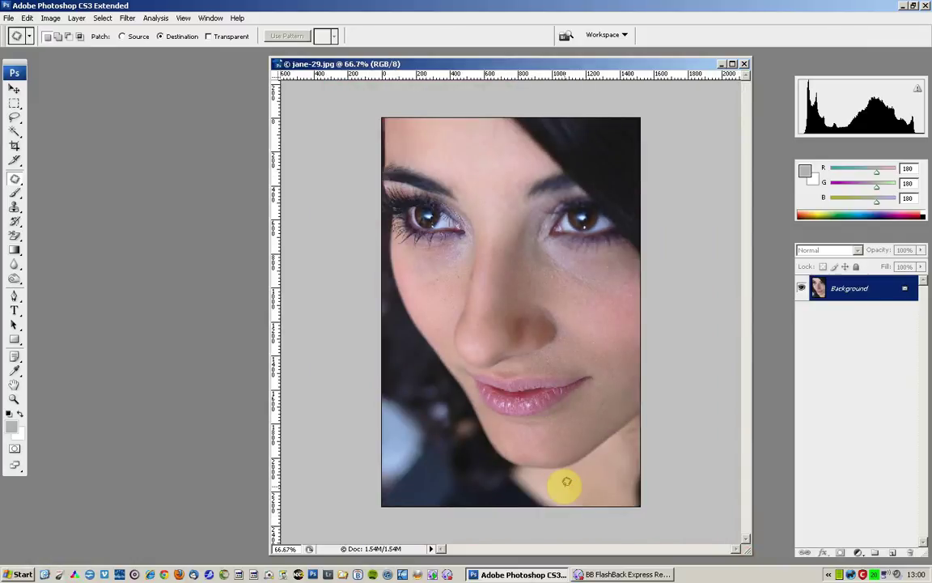
- Duplicate the image as "jane-29 copy" and close the original jane-29.jpg
left_click(32, 19)
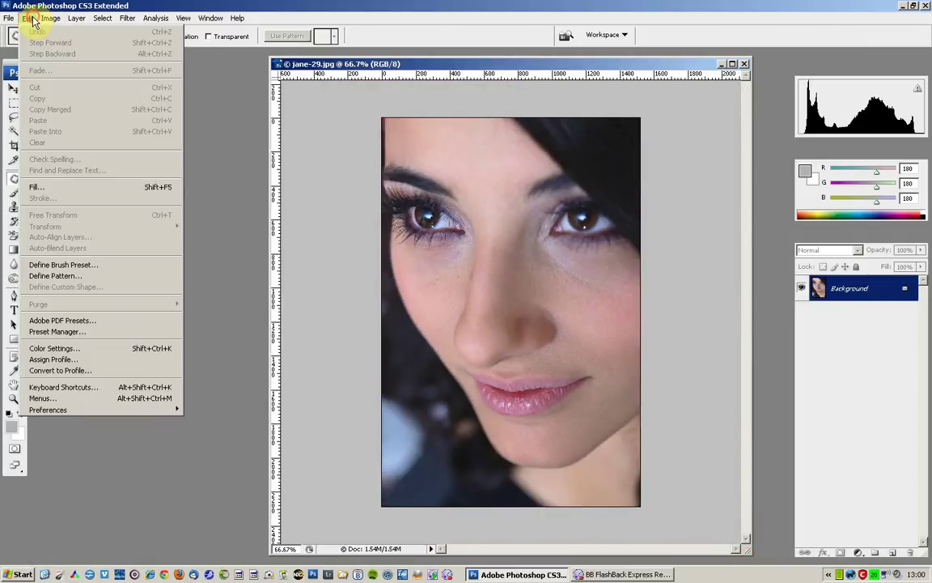
mouse_move(47, 19)
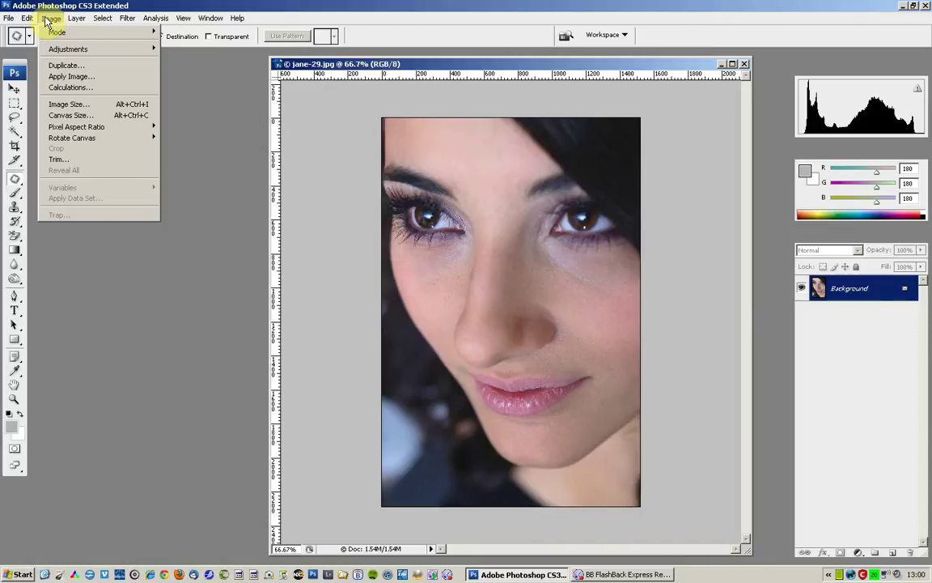
left_click(63, 68)
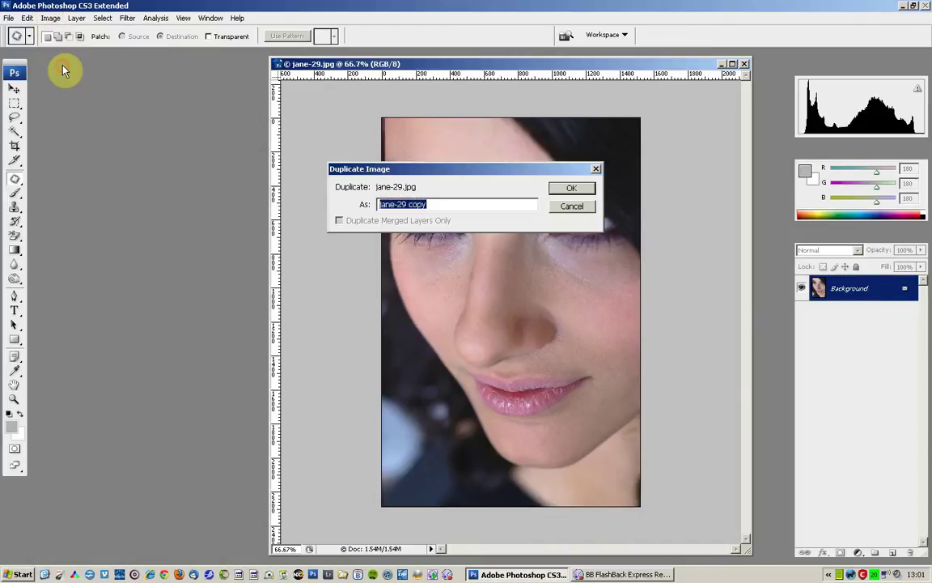
left_click(581, 191)
left_click(572, 189)
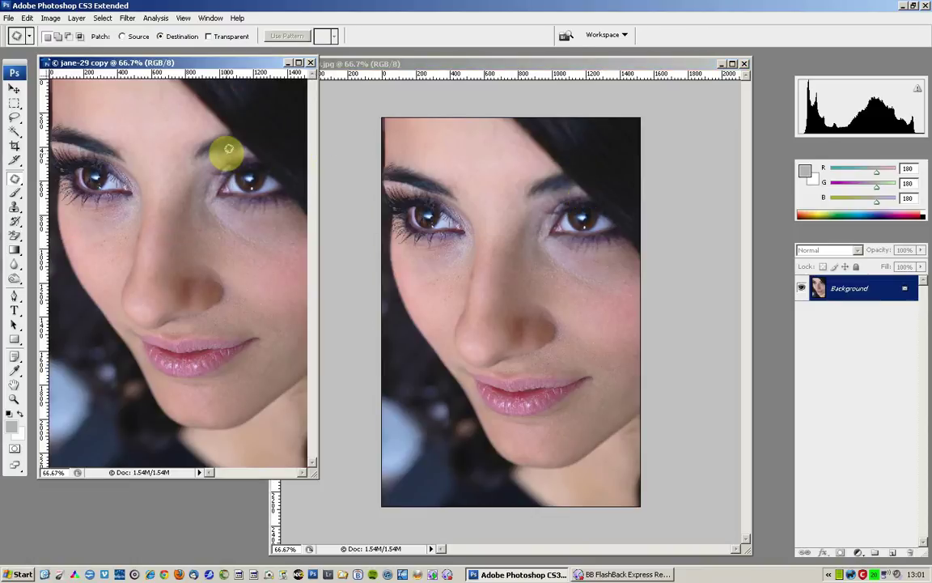
left_click(744, 63)
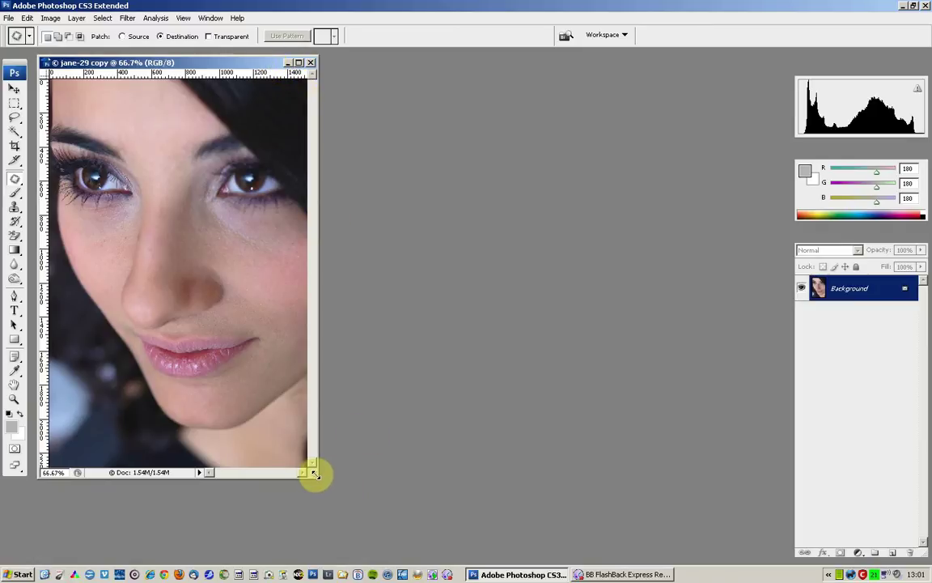
- Enlarge the window of the duplicated image and show it at 100% zoom
left_click_drag(314, 474, 767, 556)
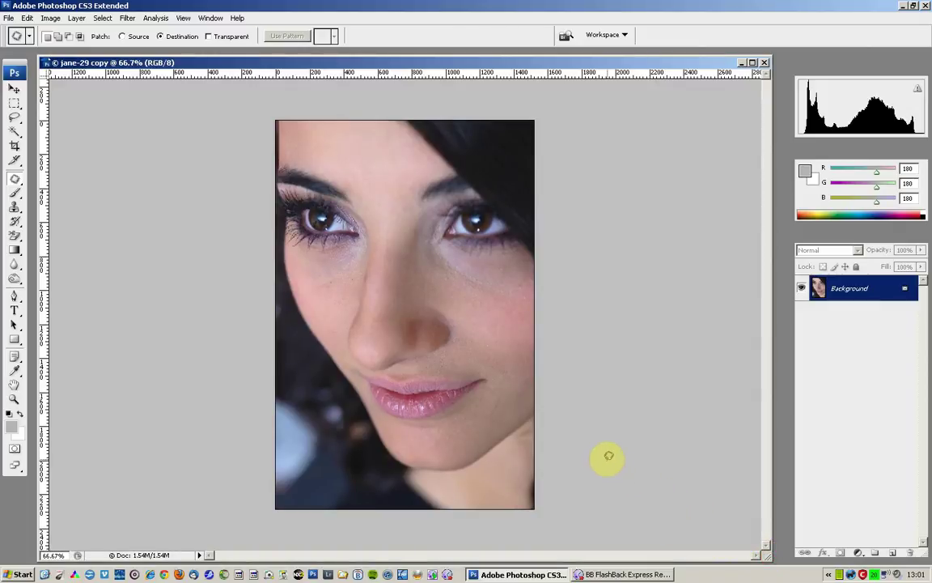
key("ctrl+alt+0")
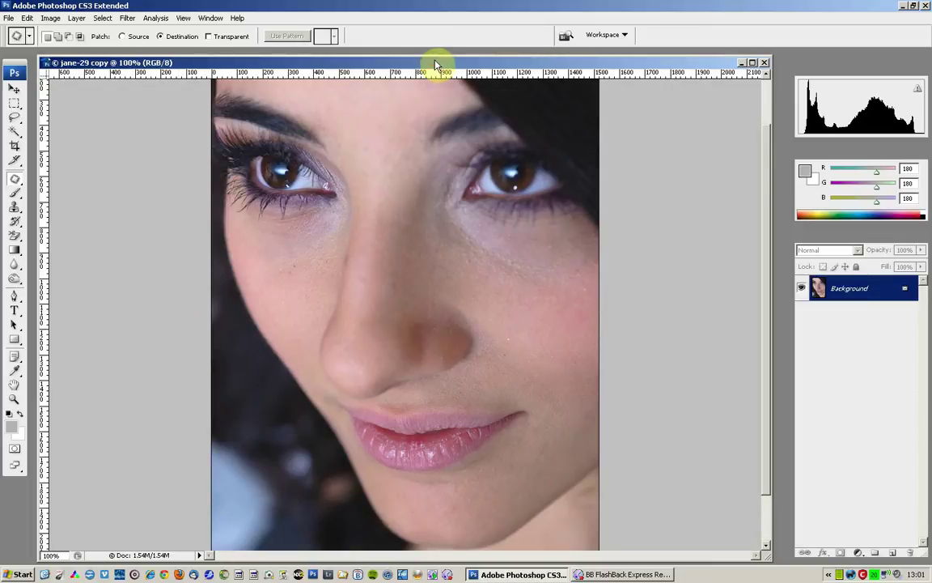
- Activate the Move tool and reset the foreground and background colours to the default black and white
left_click(15, 92)
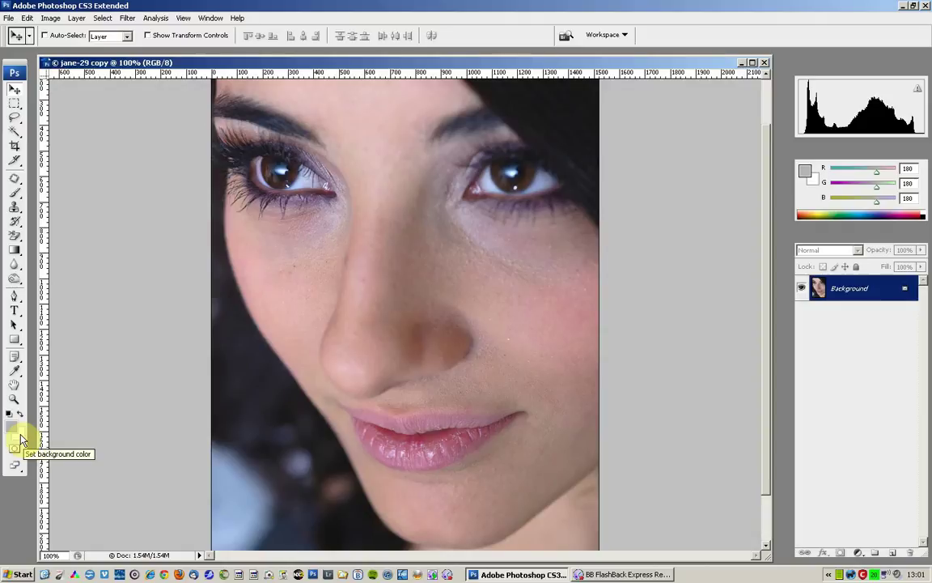
key("d")
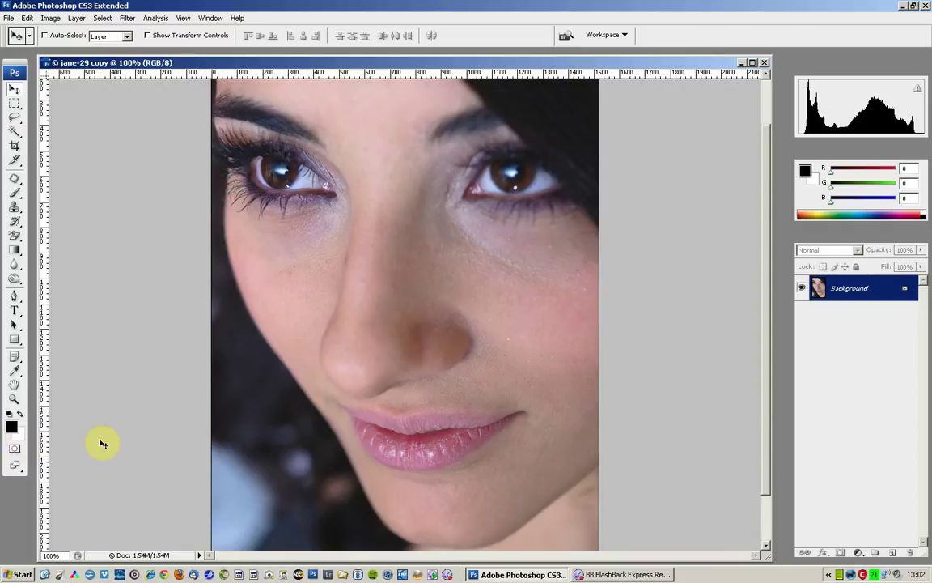
- Swap the foreground and background colours back and forth, finishing with black as the foreground
left_click(22, 418)
left_click(23, 418)
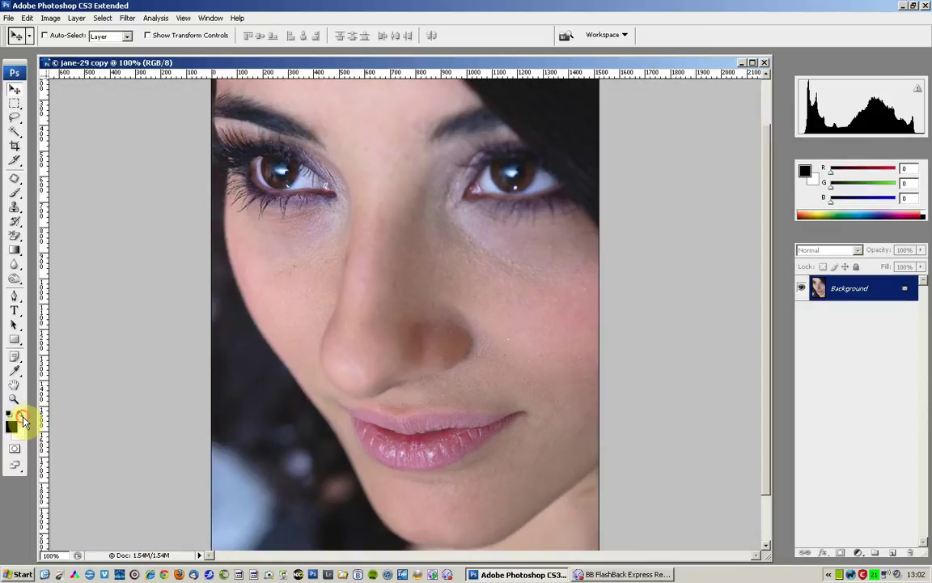
left_click(23, 418)
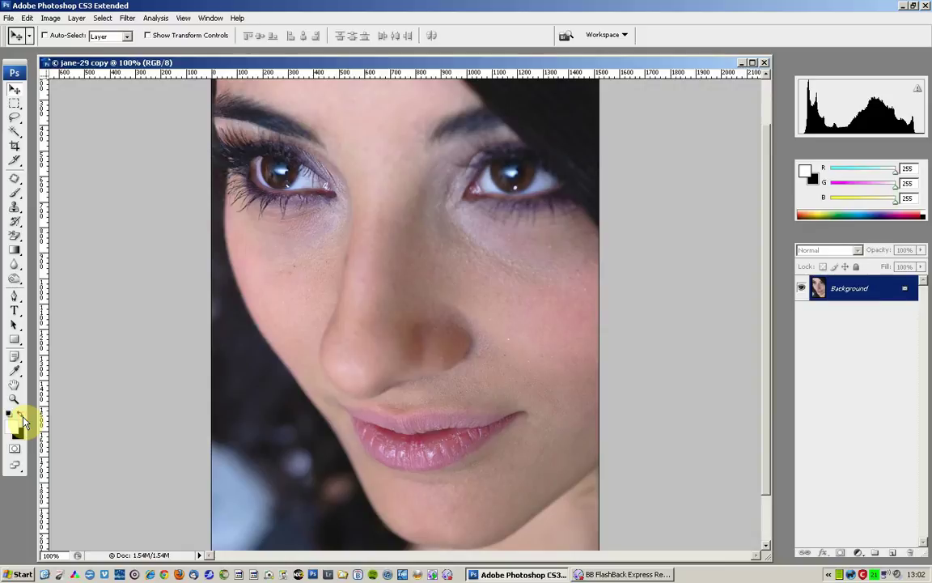
left_click(23, 418)
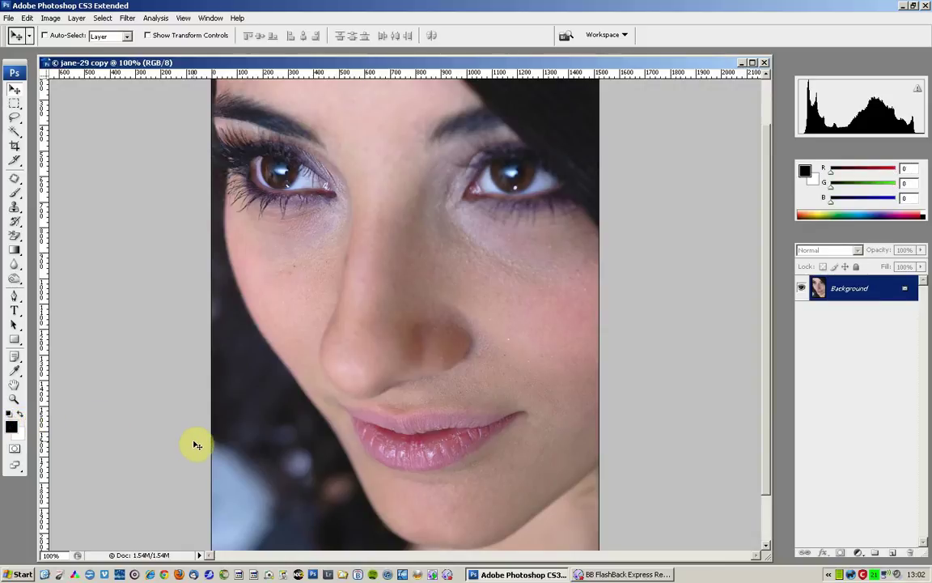
key("x")
key("x")
key("x")
key("x")
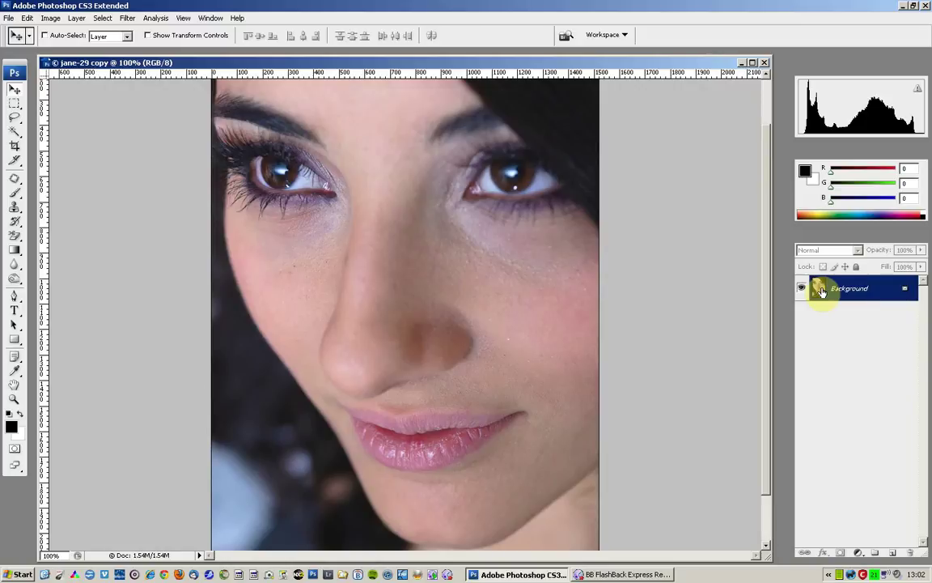
- Add a Gradient Map adjustment layer with the black-to-white gradient above the Background
left_click(858, 559)
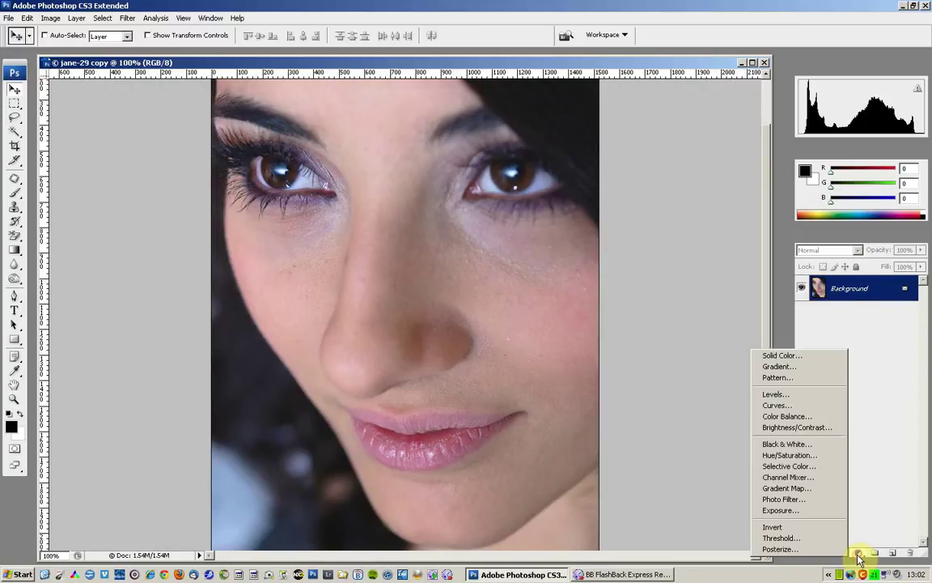
left_click(796, 488)
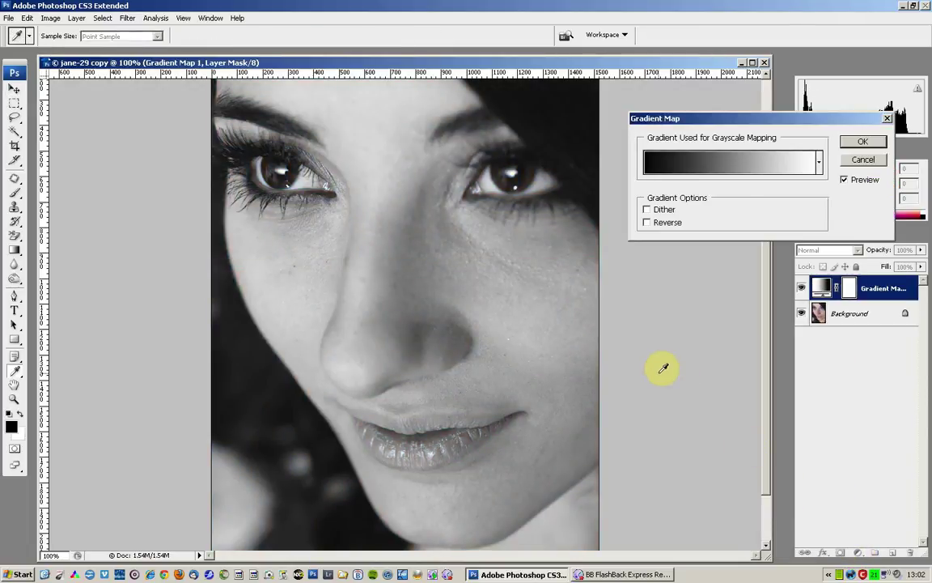
left_click(853, 146)
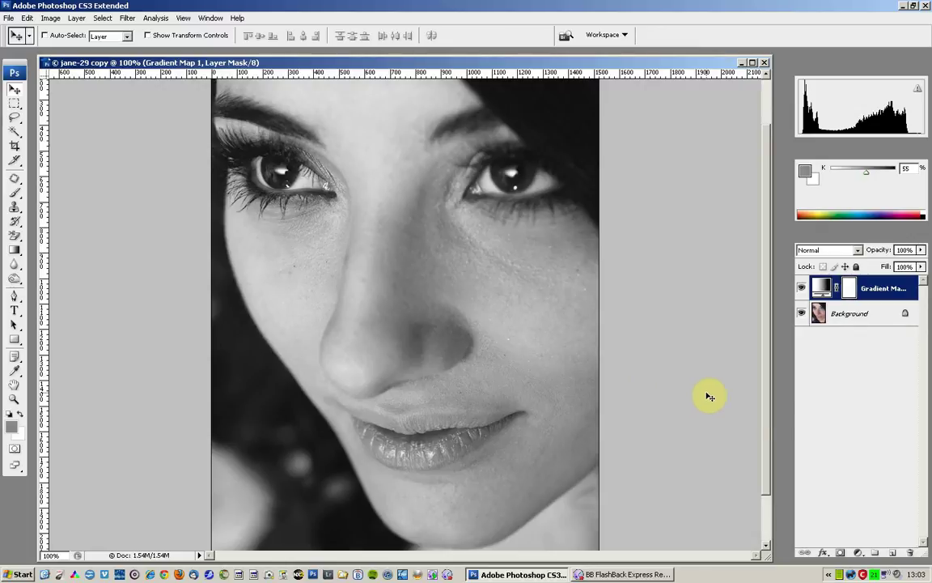
- Add a Curves adjustment layer above the gradient map, keeping the default straight curve
left_click(858, 552)
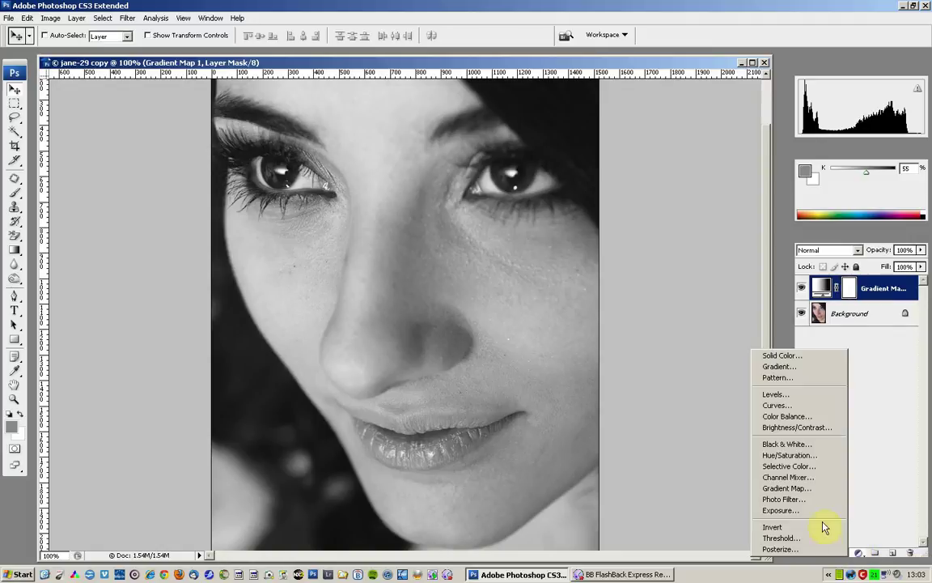
left_click(777, 405)
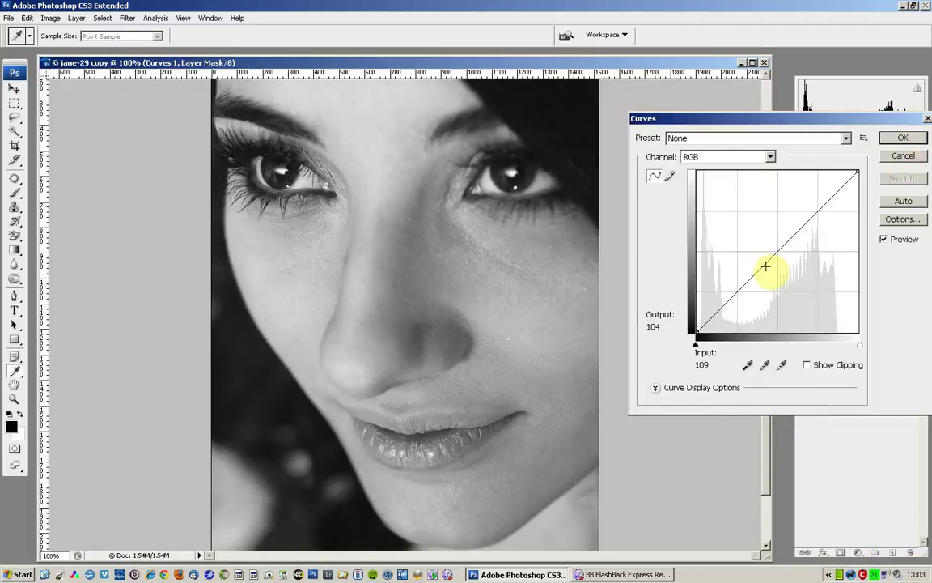
left_click(901, 139)
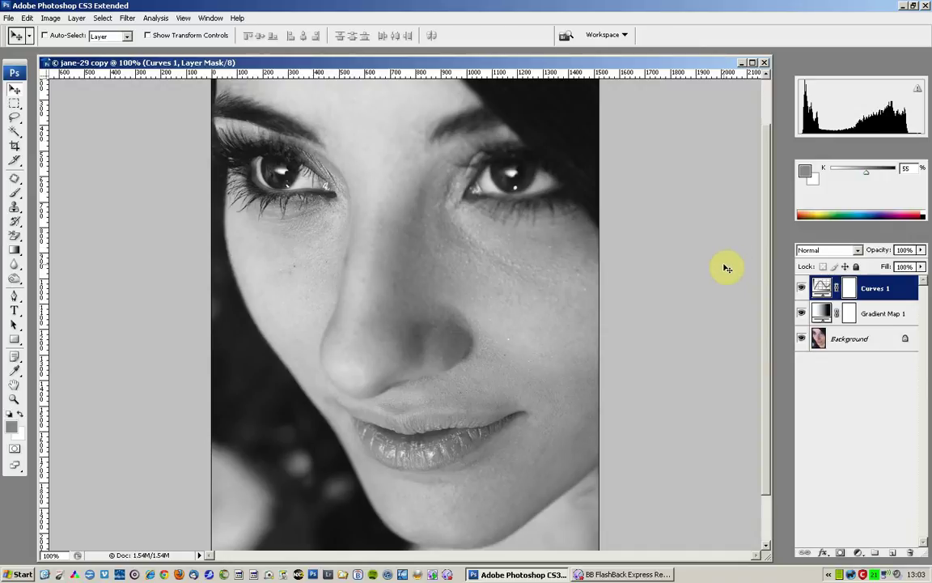
- Compare the image with the Curves 1 layer hidden and shown
left_click(884, 317)
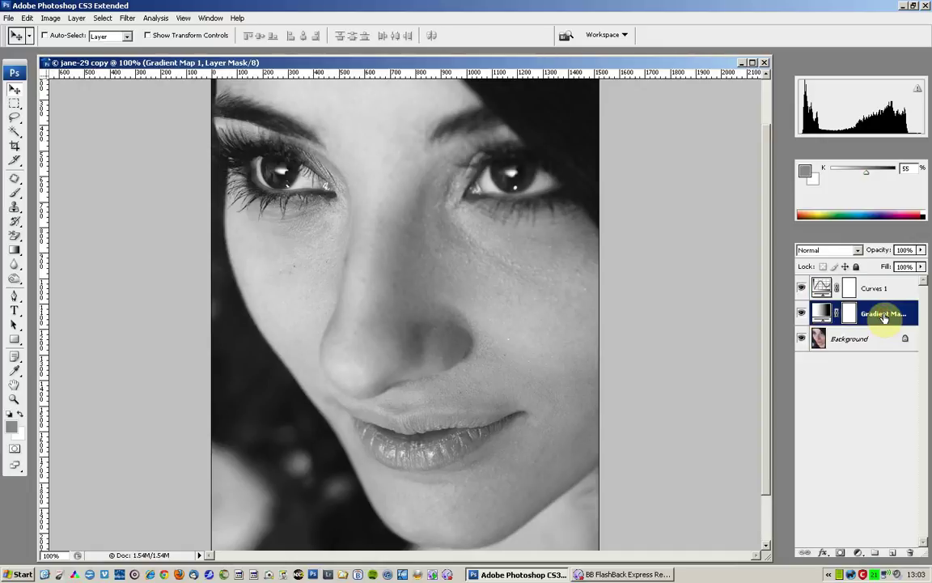
left_click(876, 289)
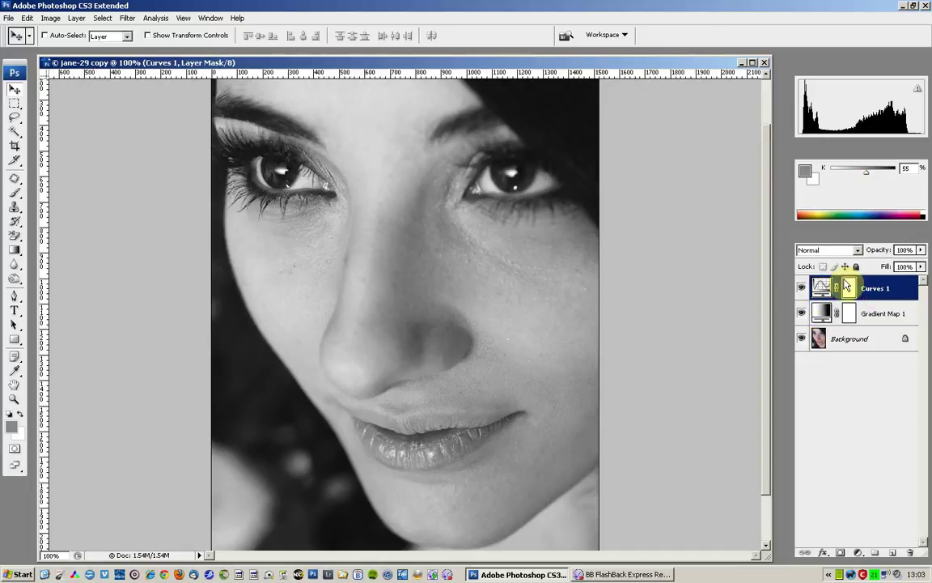
left_click(801, 289)
left_click(801, 289)
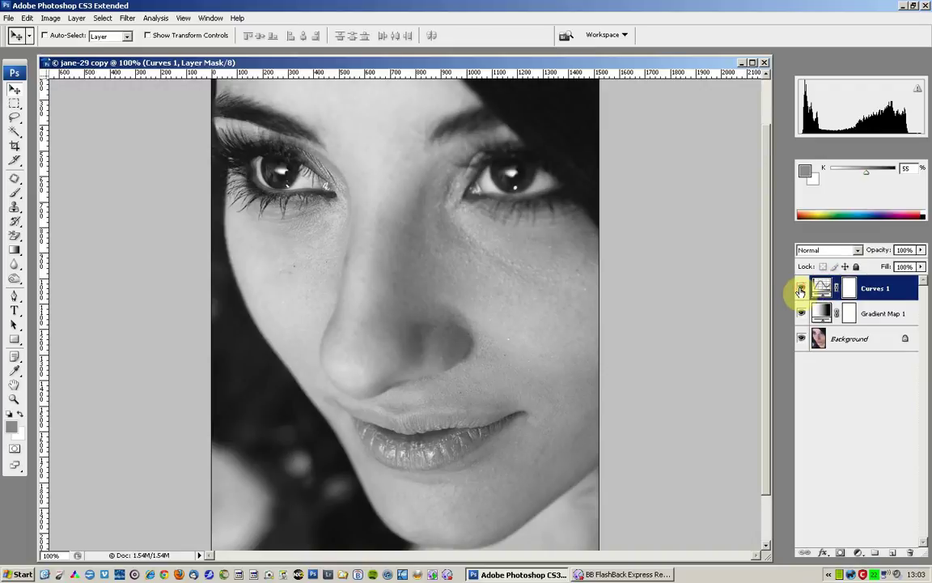
left_click(801, 289)
left_click(801, 289)
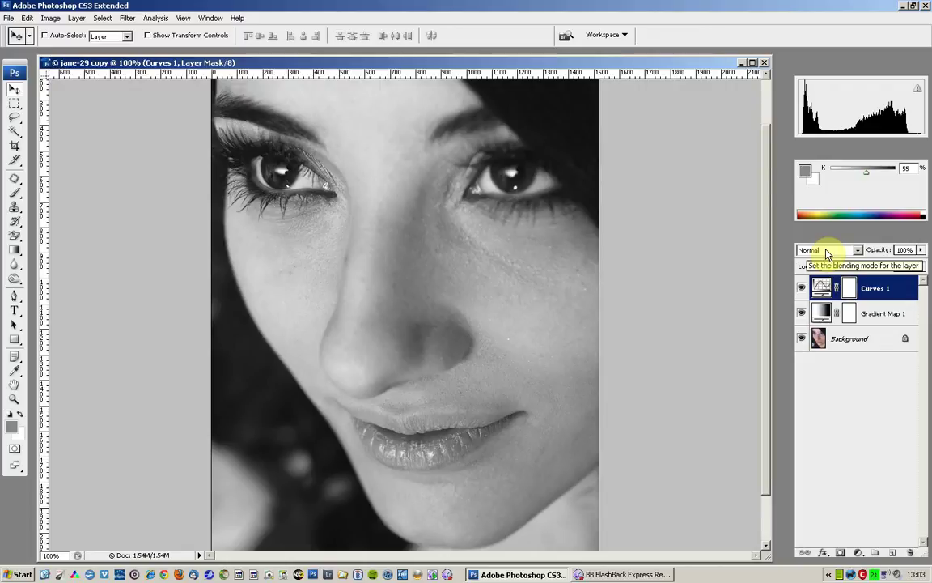
- Set the Curves 1 layer's blending mode to Soft Light and compare the image with the layer hidden and shown
left_click(827, 252)
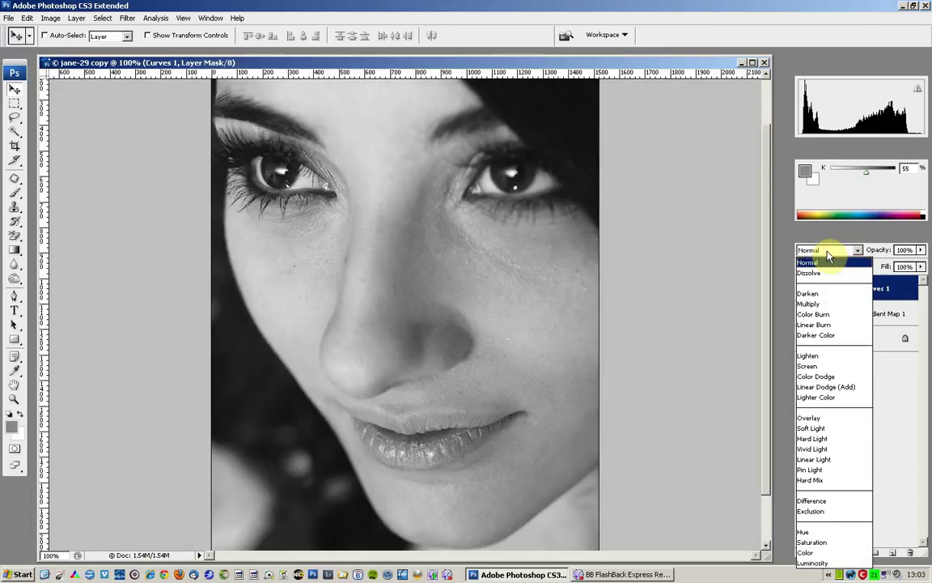
left_click(817, 428)
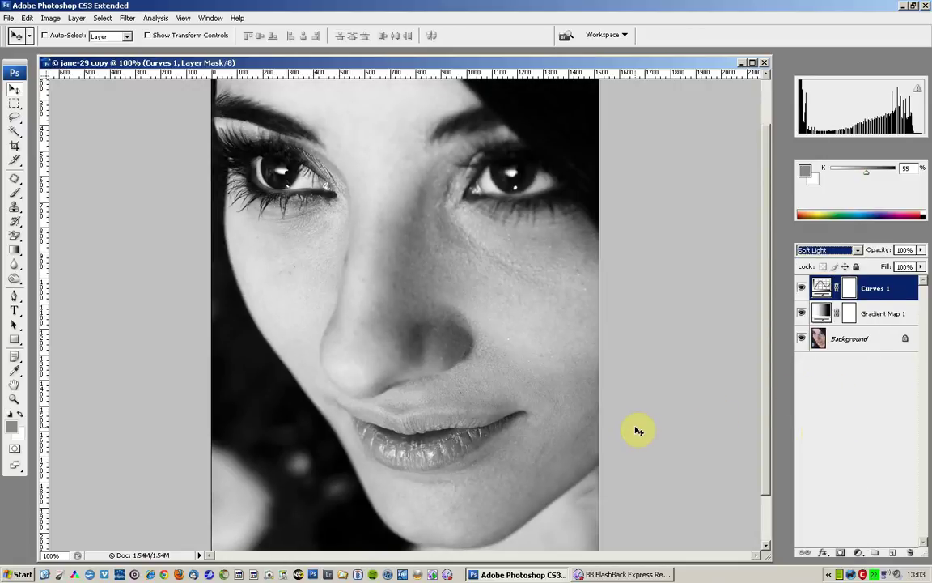
left_click(801, 289)
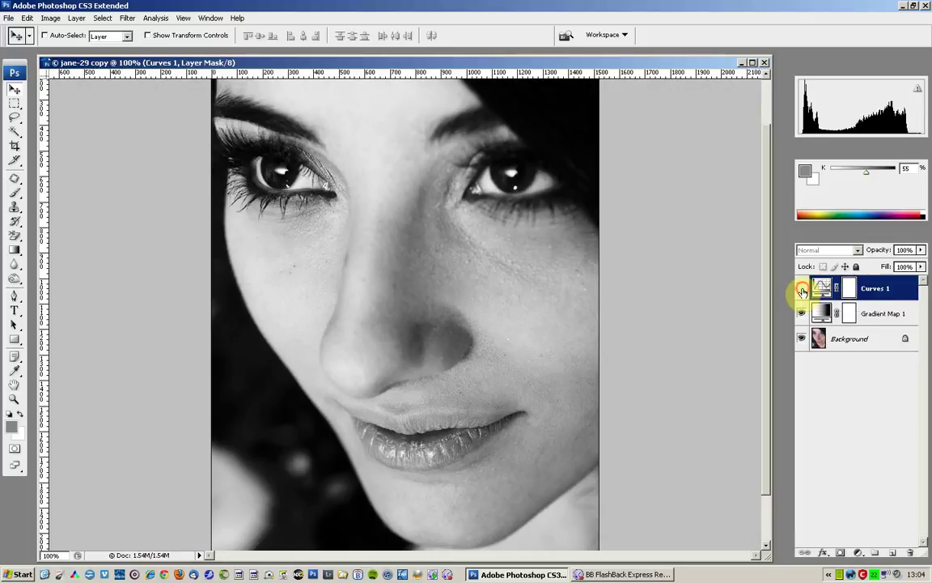
left_click(801, 290)
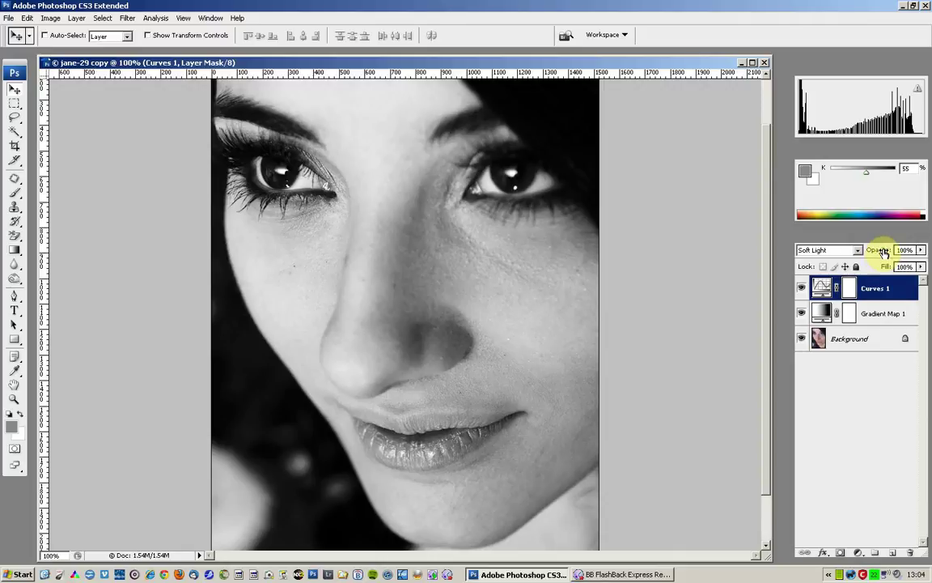
- Try out the opacity adjustment on the Curves 1 layer, leaving it at 100%
left_click(890, 313)
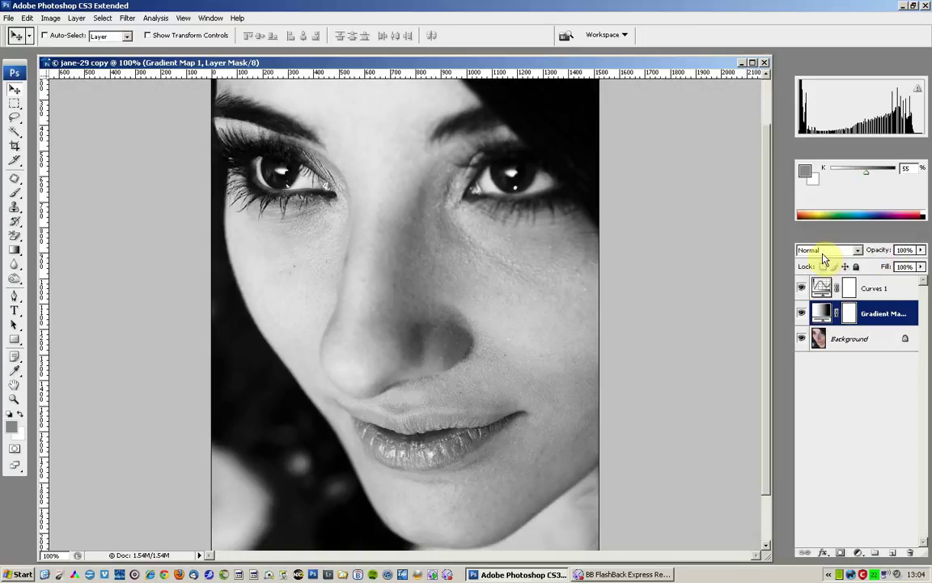
left_click(894, 293)
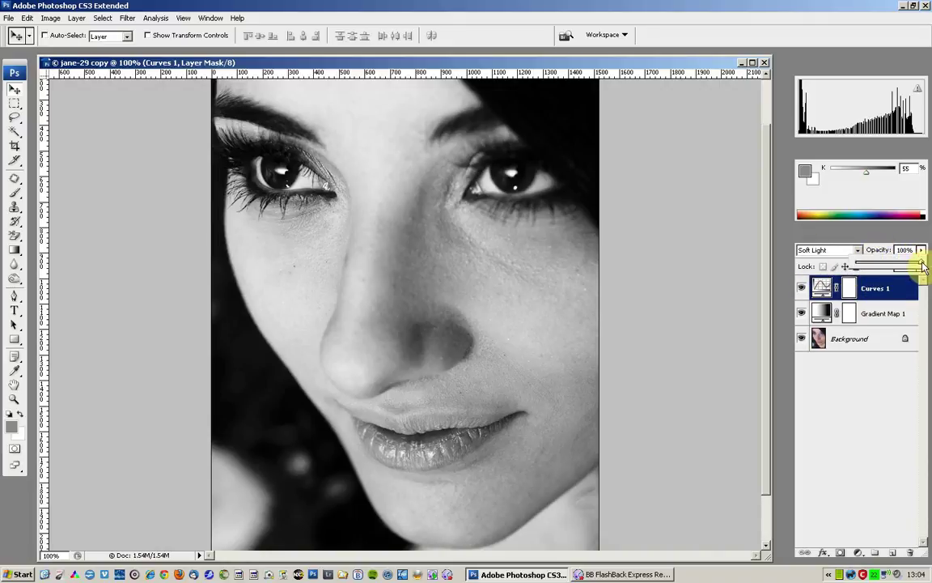
left_click(922, 250)
mouse_move(922, 266)
left_mouse_down()
mouse_move(891, 266)
mouse_move(925, 265)
left_mouse_up()
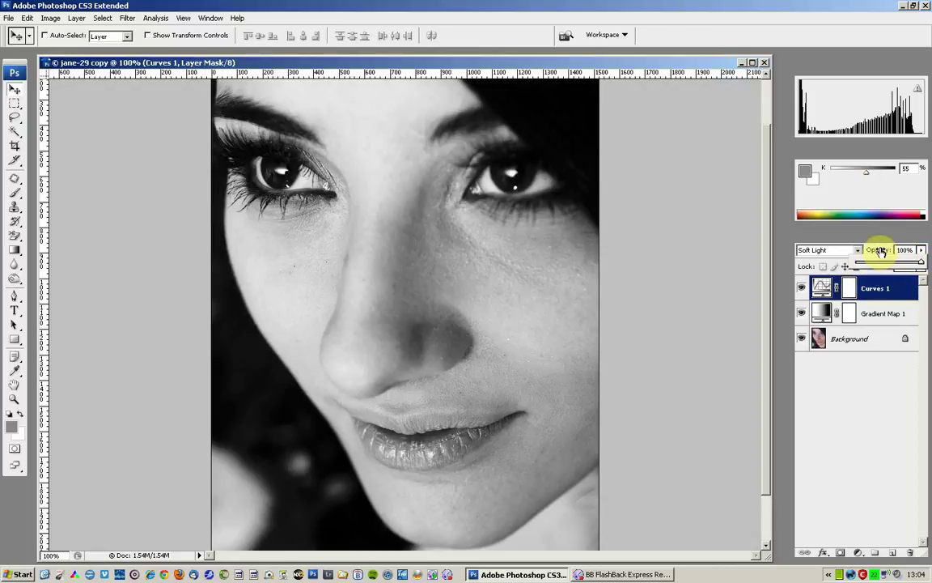
left_click(870, 385)
left_click(876, 290)
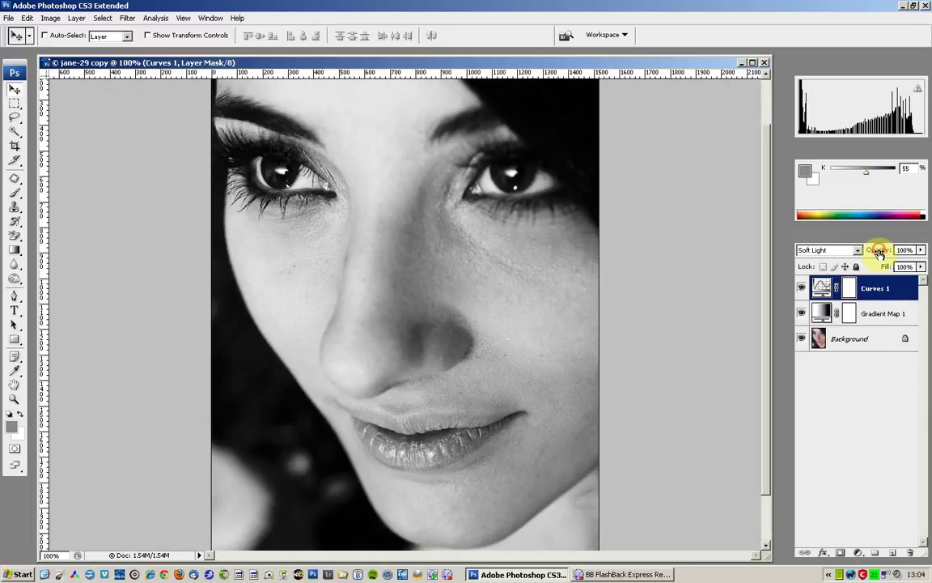
mouse_move(880, 252)
left_mouse_down()
mouse_move(798, 254)
mouse_move(862, 252)
left_mouse_up()
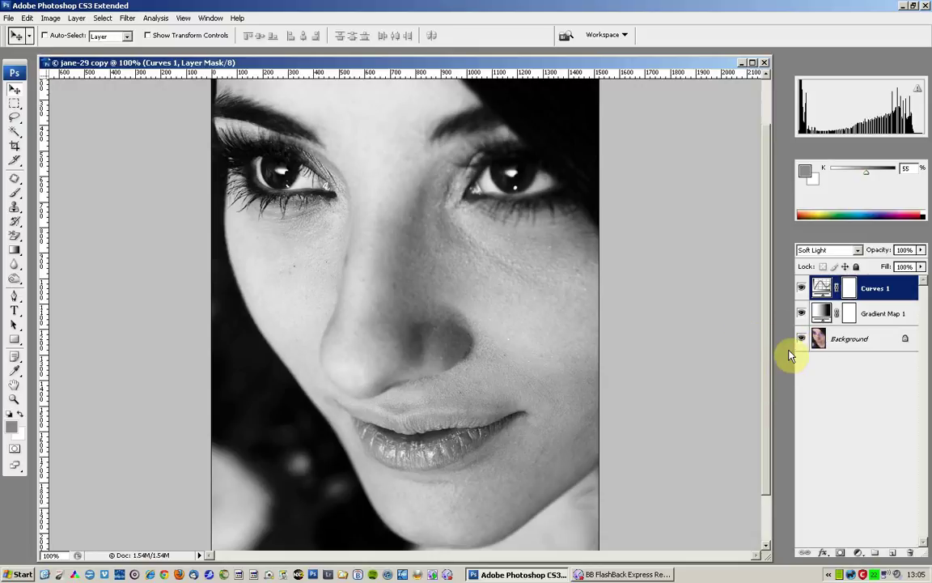
- Select the layer mask of the Curves 1 layer
mouse_move(849, 288)
left_mouse_down()
mouse_move(850, 312)
mouse_move(849, 289)
left_mouse_up()
left_click(850, 289)
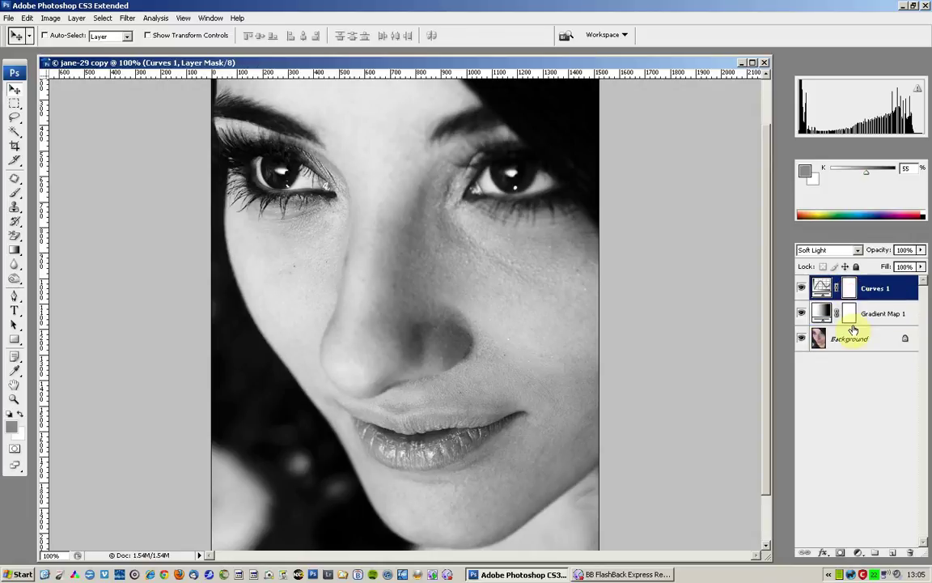